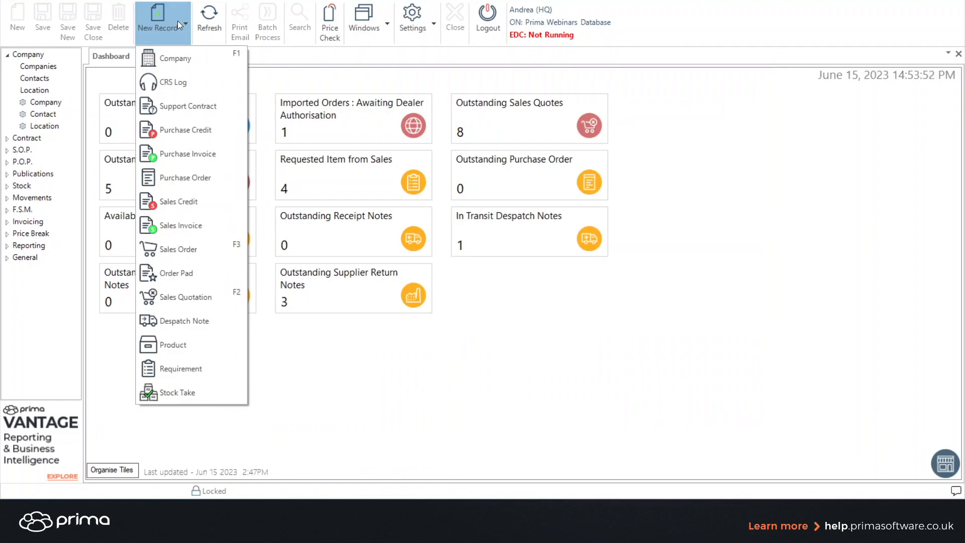
Start a new sales order and search for the customer company "abc".
{"action": "left_click", "coordinate": [168, 243]}
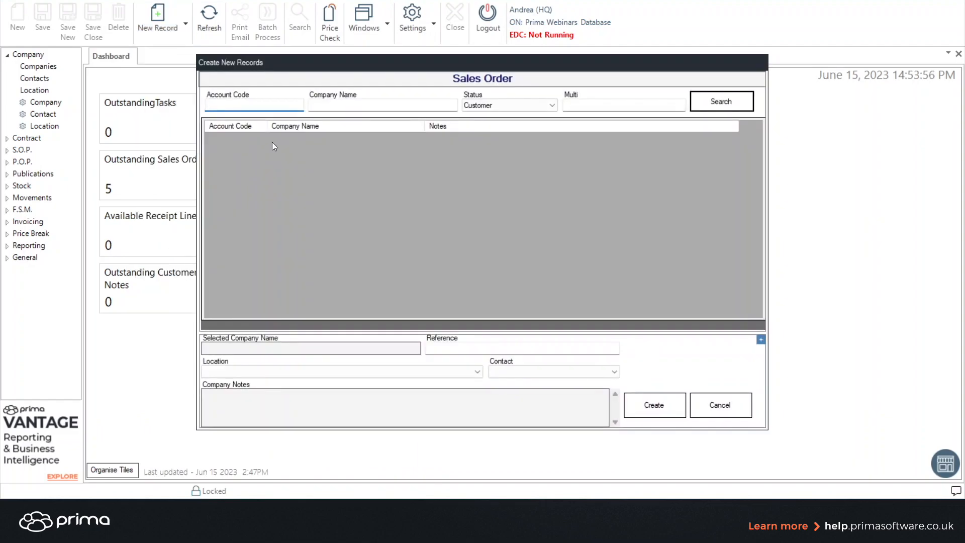
{"action": "left_click", "coordinate": [324, 107]}
{"action": "type", "text": "abc"}
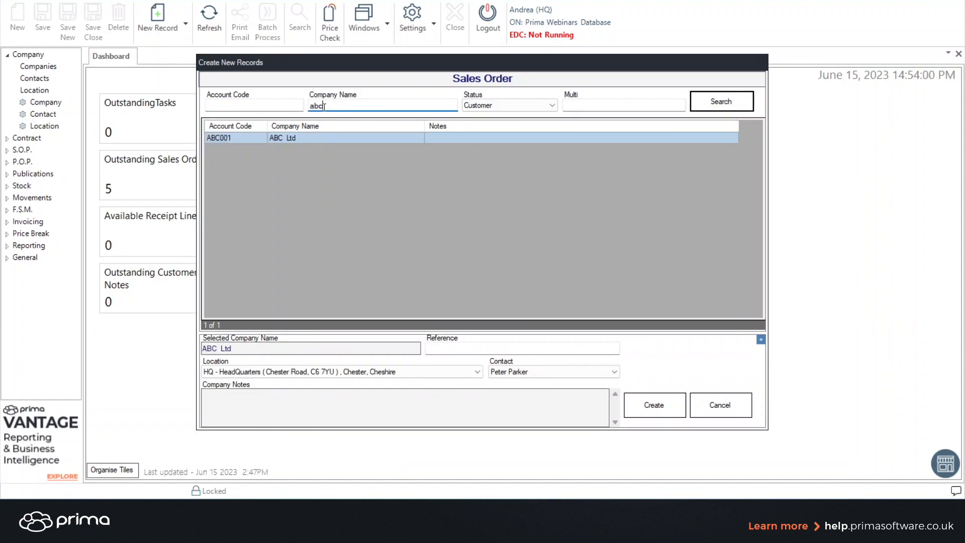
Enter the customer reference AX345 and choose the Liverpool Depot location.
{"action": "left_click", "coordinate": [438, 349]}
{"action": "type", "text": "AX345"}
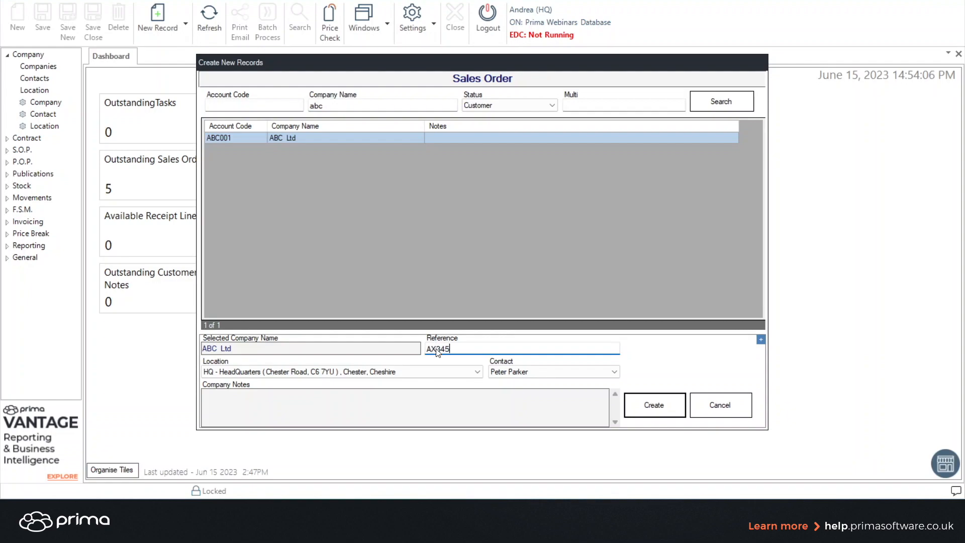
{"action": "left_click", "coordinate": [477, 372]}
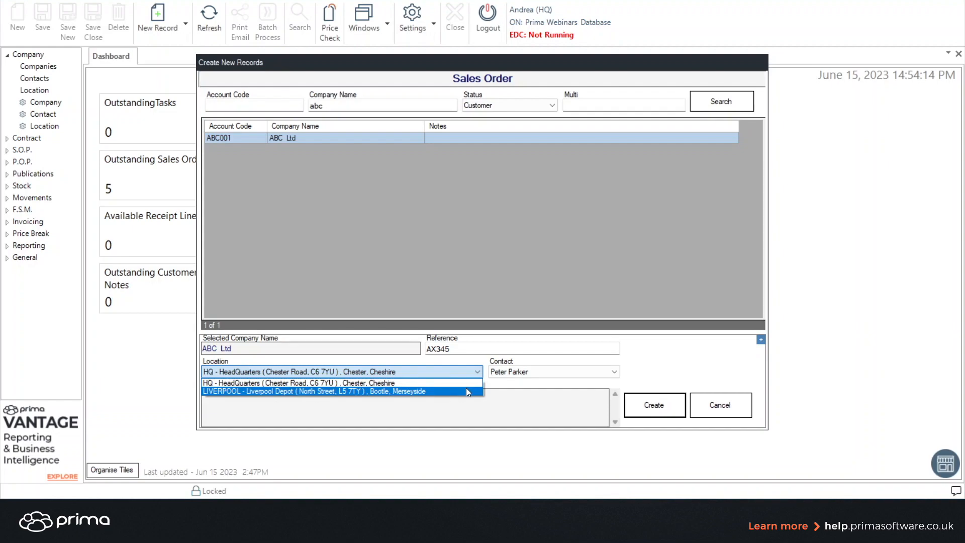
{"action": "left_click", "coordinate": [465, 391]}
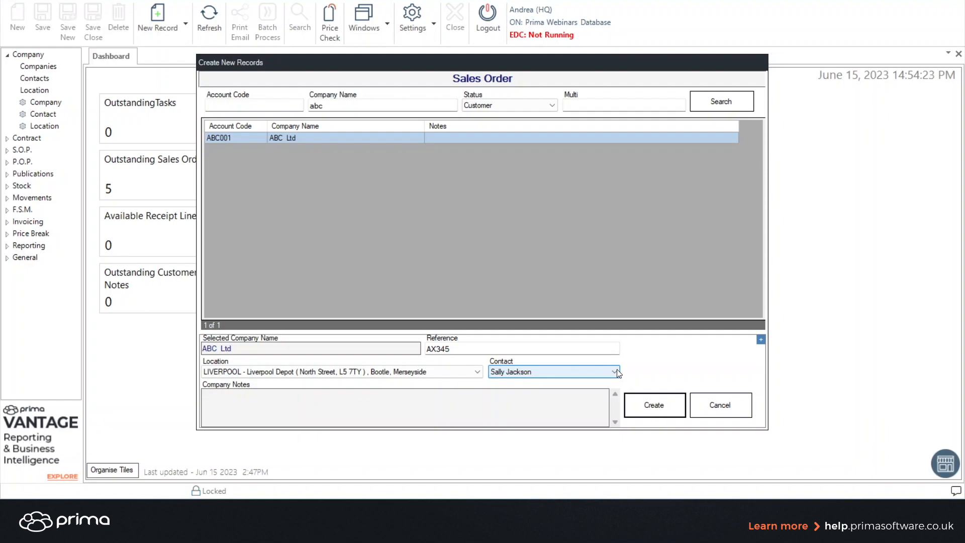
Select the first listed contact and create the sales order.
{"action": "left_click", "coordinate": [614, 371]}
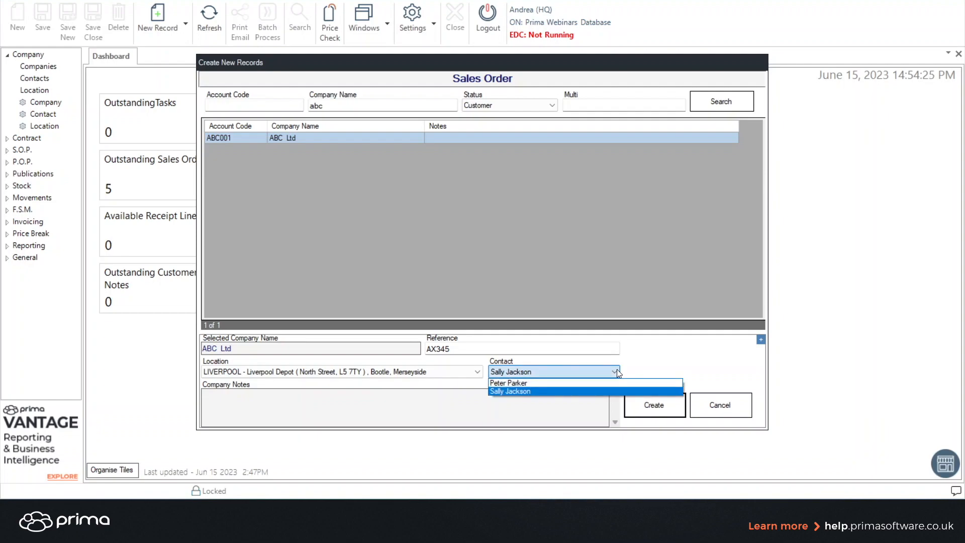
{"action": "left_click", "coordinate": [597, 382]}
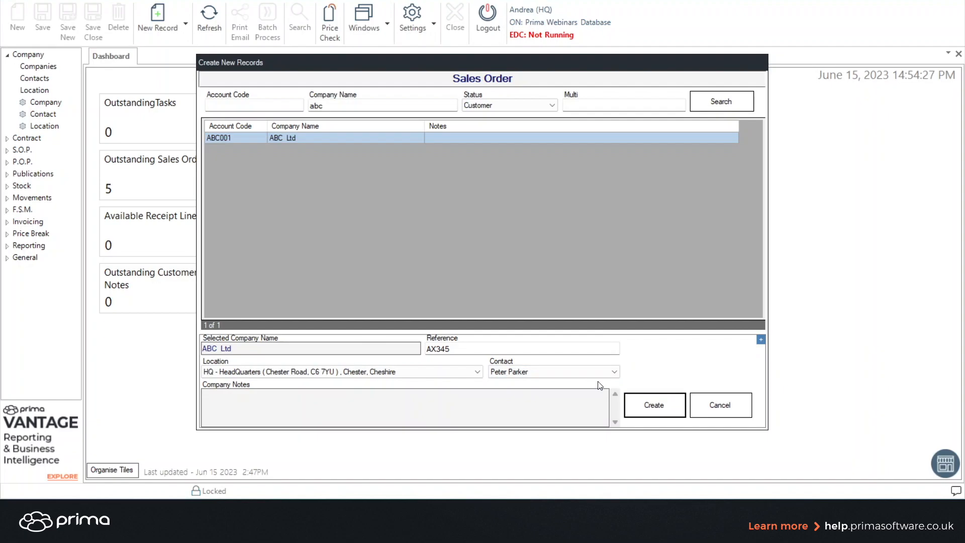
{"action": "left_click", "coordinate": [651, 405]}
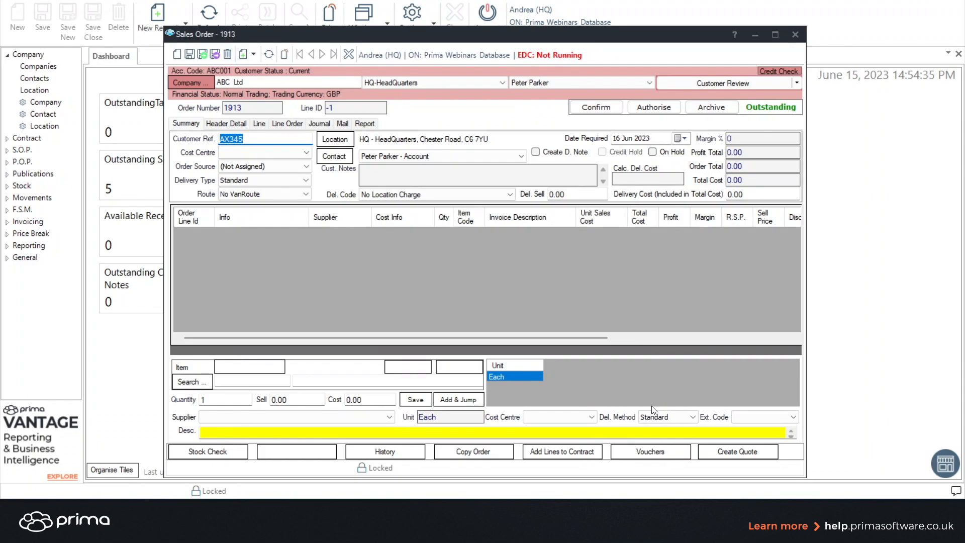
Look up item KF24001 for a new order line and scroll through its pricing details.
{"action": "left_click", "coordinate": [257, 380]}
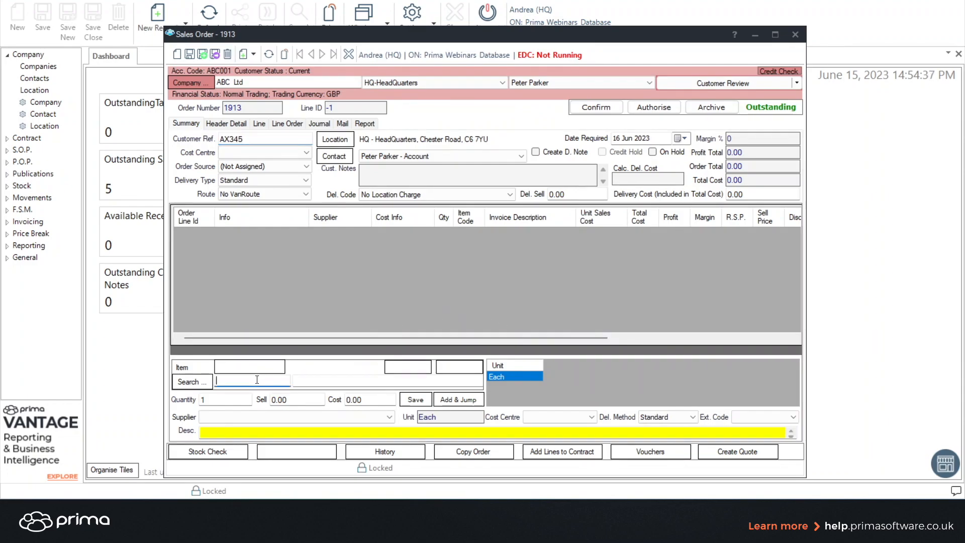
{"action": "type", "text": "kf24001"}
{"action": "left_click", "coordinate": [201, 383]}
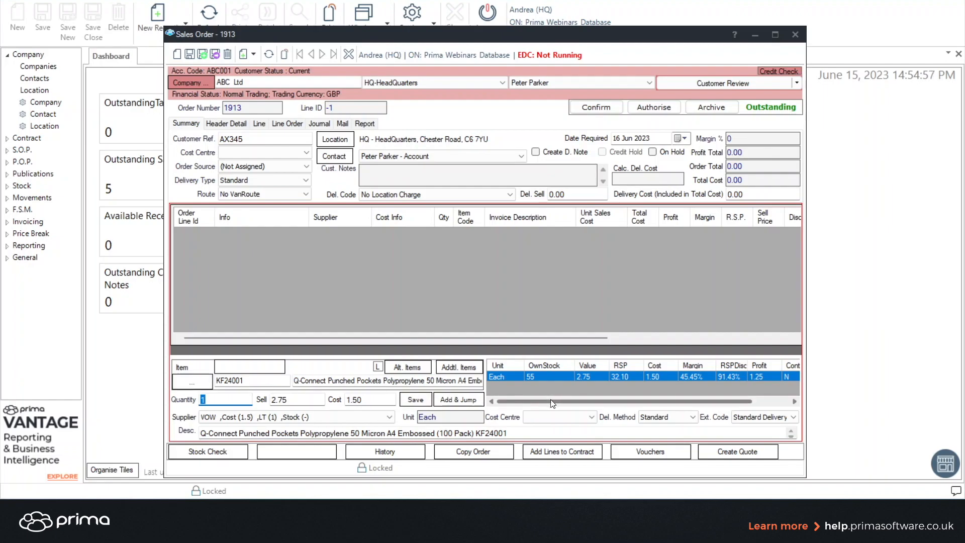
{"action": "left_click_drag", "start_coordinate": [553, 403], "coordinate": [620, 405]}
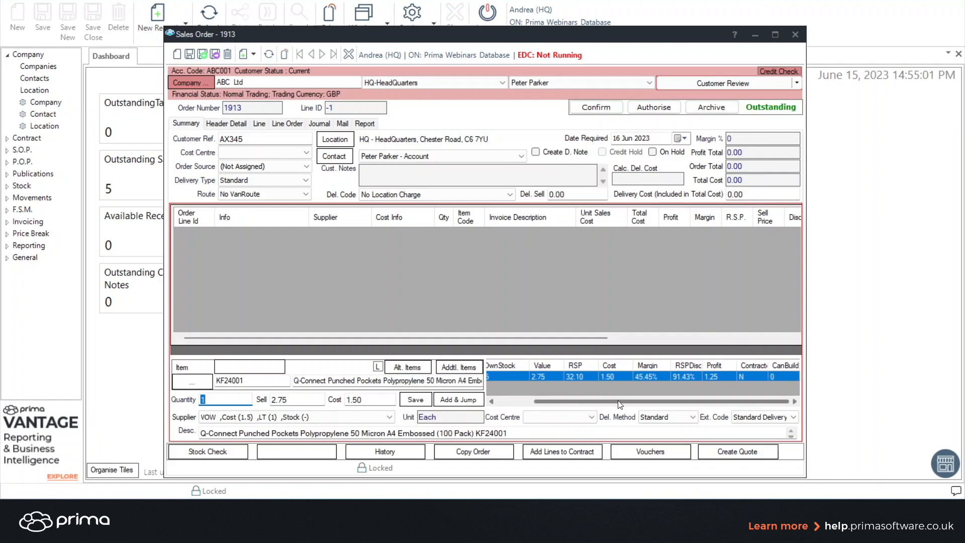
{"action": "left_click_drag", "start_coordinate": [620, 405], "coordinate": [572, 402]}
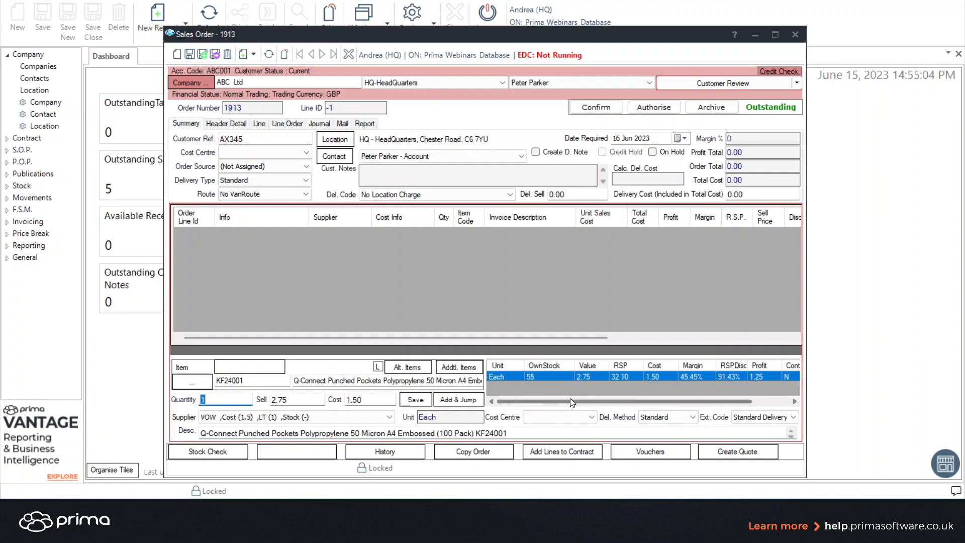
Try a sell price of 1.99, set the quantity to 4, and save the KF24001 line.
{"action": "left_click", "coordinate": [305, 398]}
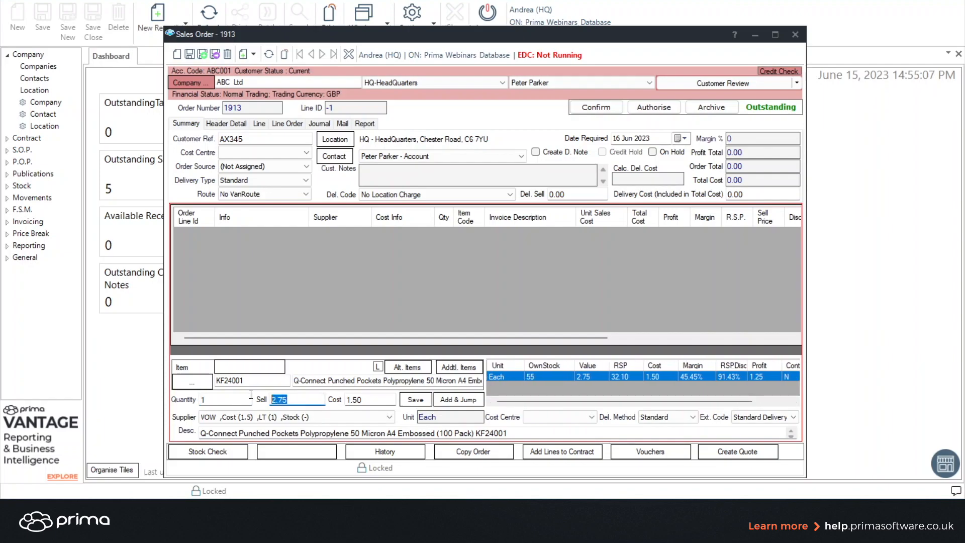
{"action": "type", "text": "1.99"}
{"action": "key", "text": "Tab"}
{"action": "left_click_drag", "start_coordinate": [213, 400], "coordinate": [161, 403]}
{"action": "type", "text": "4"}
{"action": "left_click", "coordinate": [414, 398]}
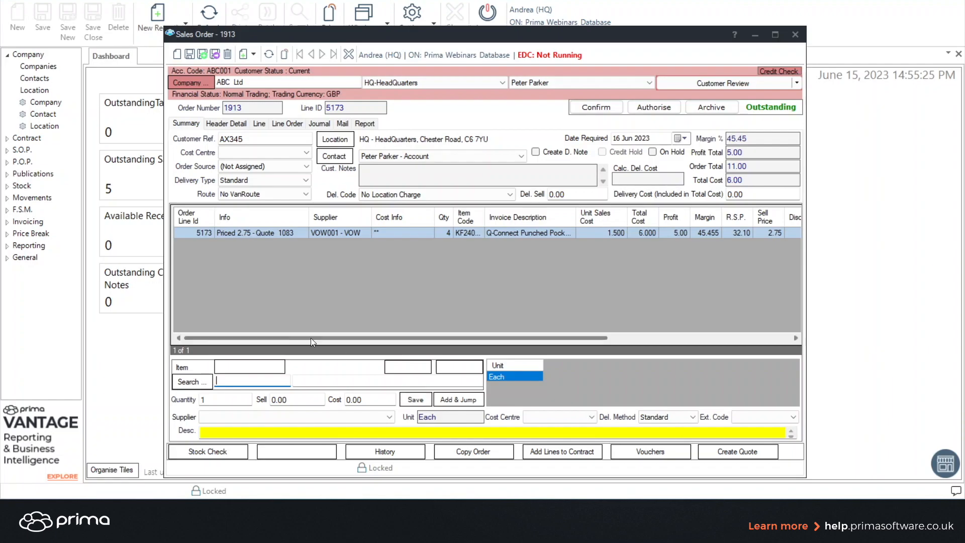
Open the item search and find items whose code starts with 3m70.
{"action": "left_click", "coordinate": [237, 381]}
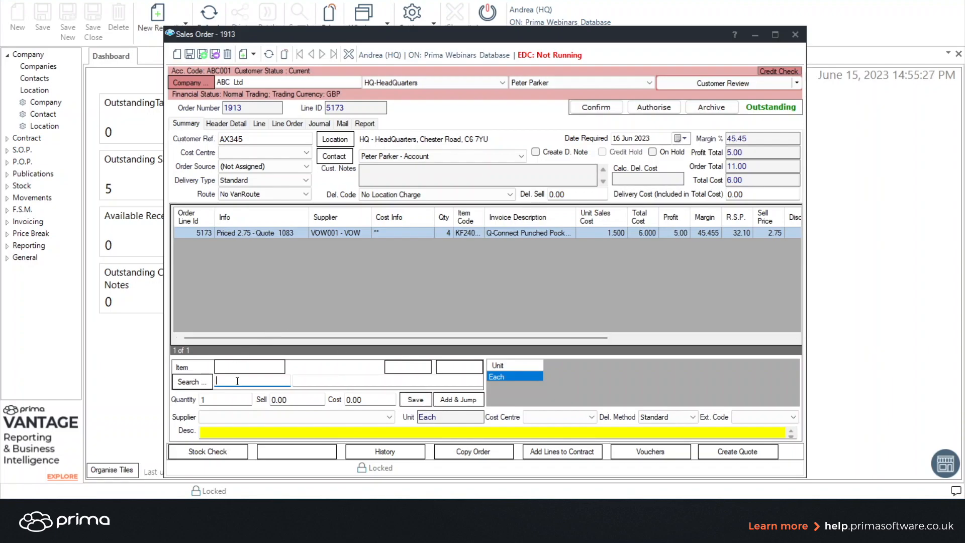
{"action": "type", "text": "3m7"}
{"action": "left_click", "coordinate": [200, 386]}
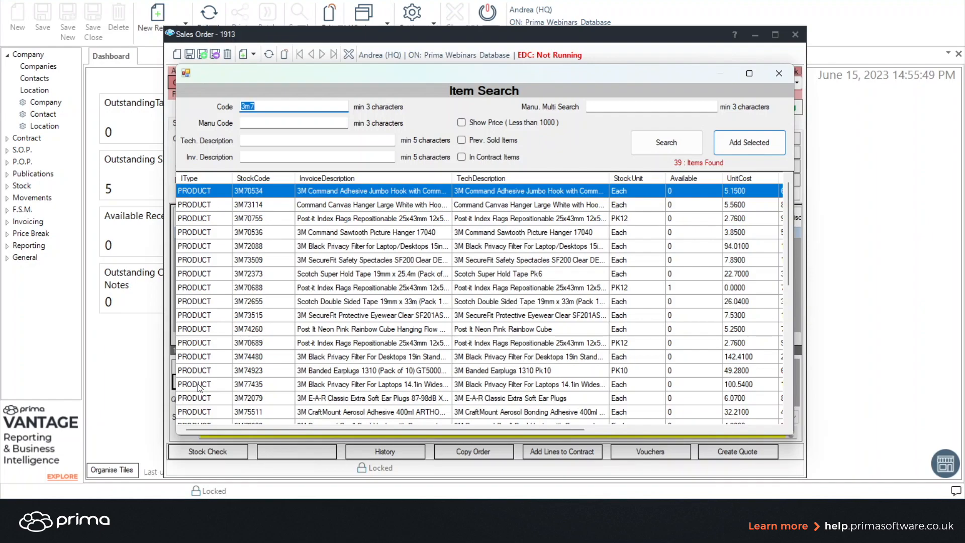
{"action": "left_click", "coordinate": [261, 105]}
{"action": "type", "text": "0"}
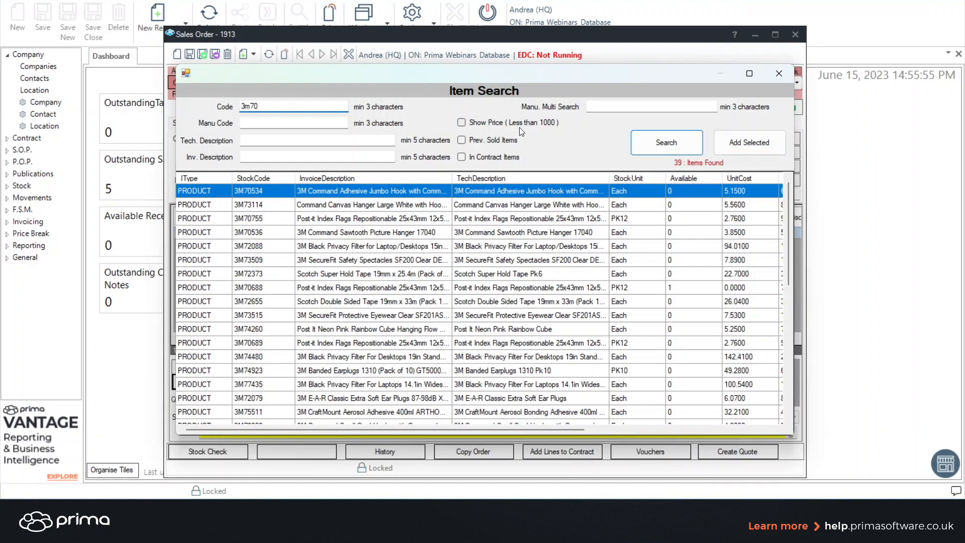
{"action": "left_click", "coordinate": [664, 142]}
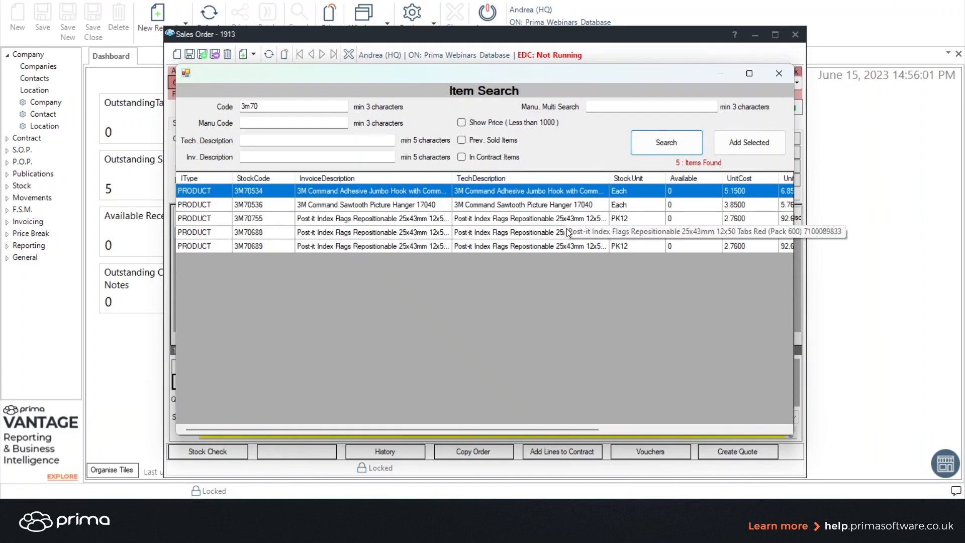
Add item 3M70755 to the order with a quantity of 3.
{"action": "left_click", "coordinate": [583, 218]}
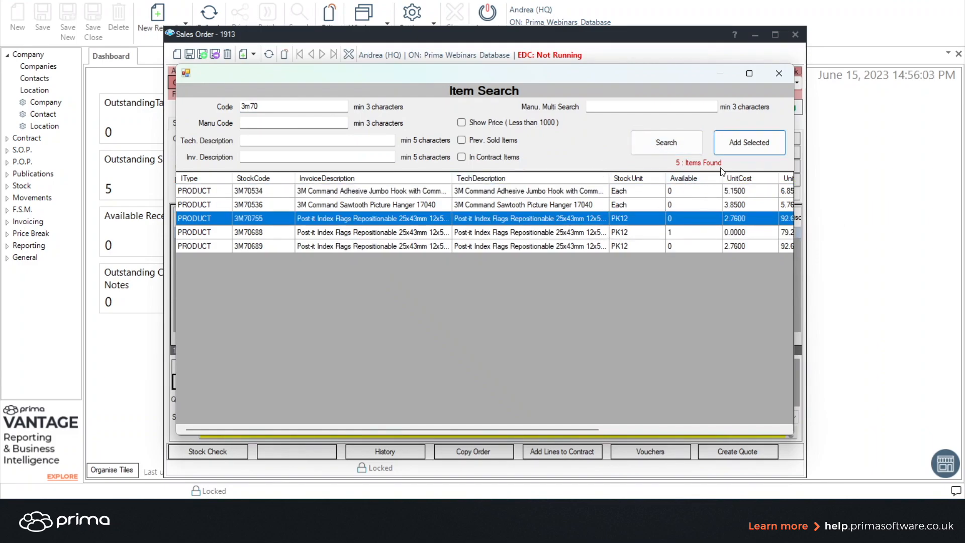
{"action": "double_click", "coordinate": [558, 221]}
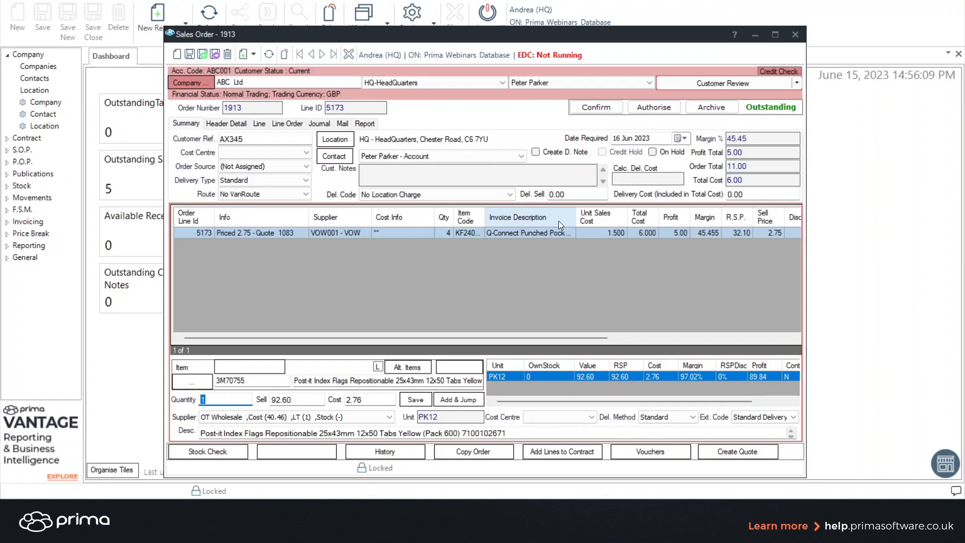
{"action": "type", "text": "3"}
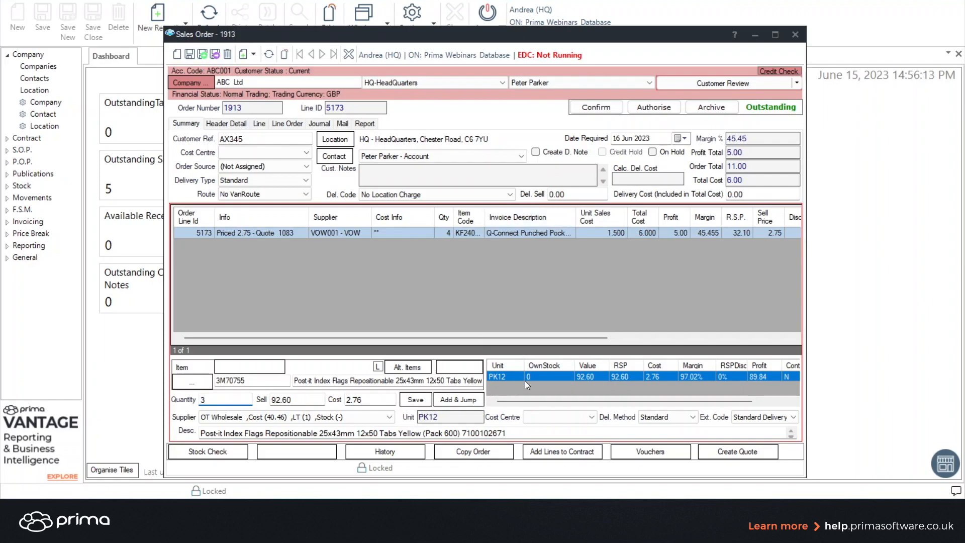
{"action": "left_click", "coordinate": [415, 400]}
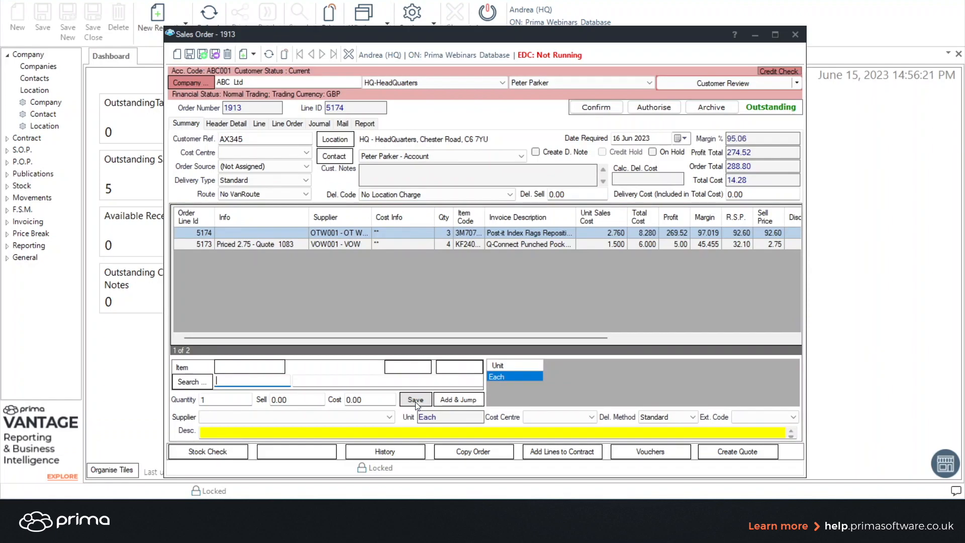
Search items by invoice description "red pen bic 0,32".
{"action": "left_click", "coordinate": [313, 383]}
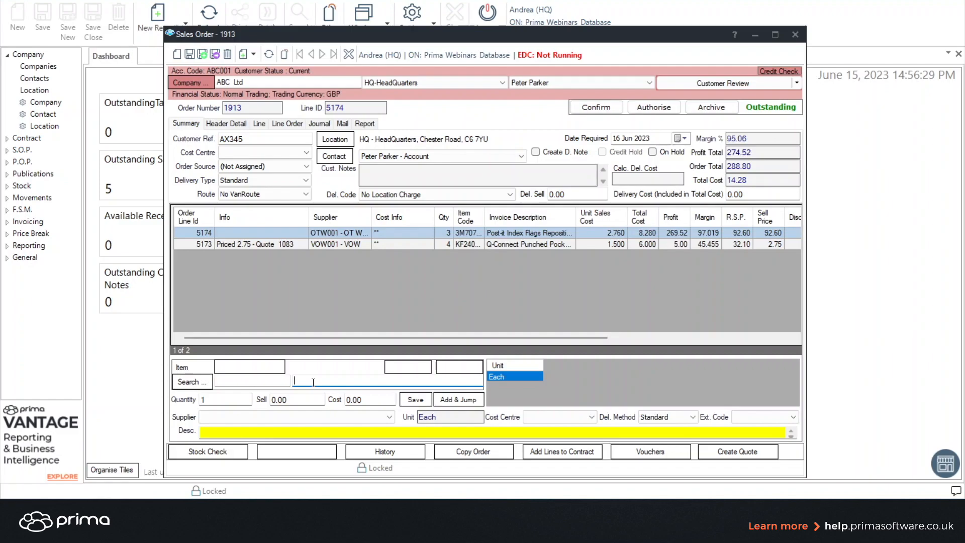
{"action": "type", "text": "red pen bic"}
{"action": "left_click", "coordinate": [188, 379]}
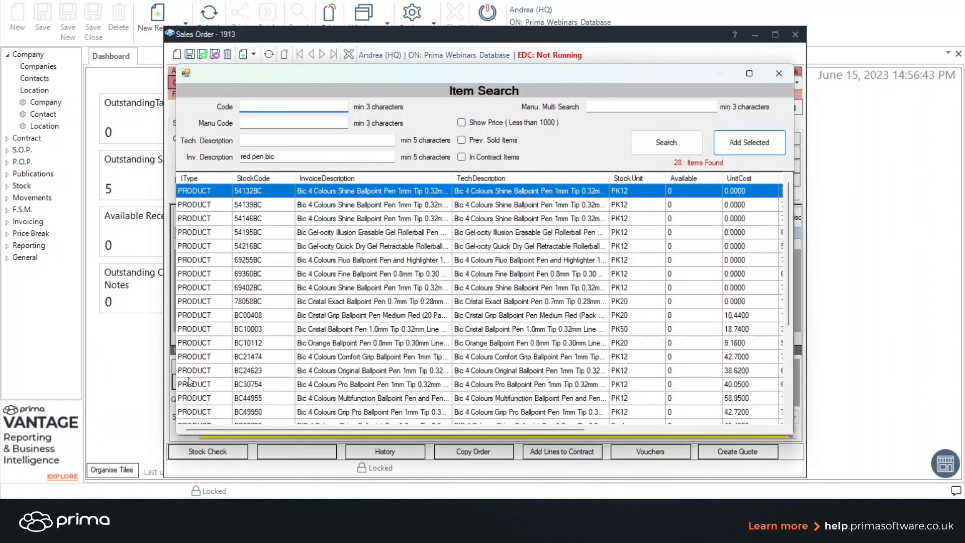
{"action": "left_click", "coordinate": [289, 158]}
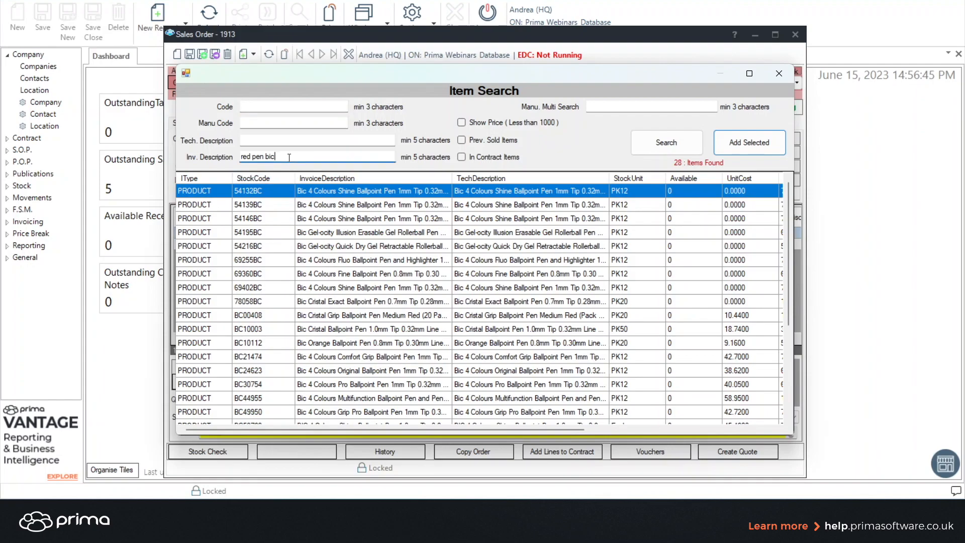
{"action": "type", "text": "0,"}
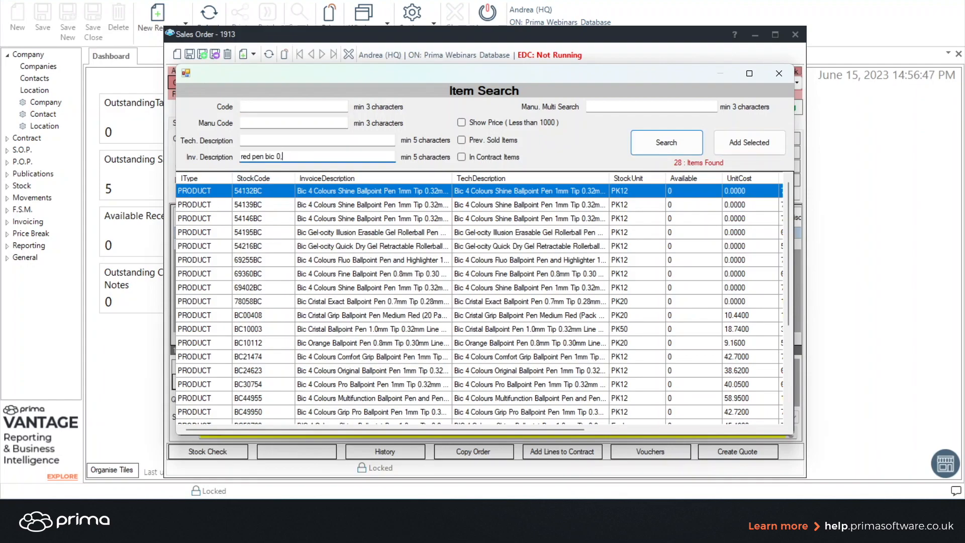
{"action": "type", "text": "32"}
{"action": "left_click", "coordinate": [667, 143]}
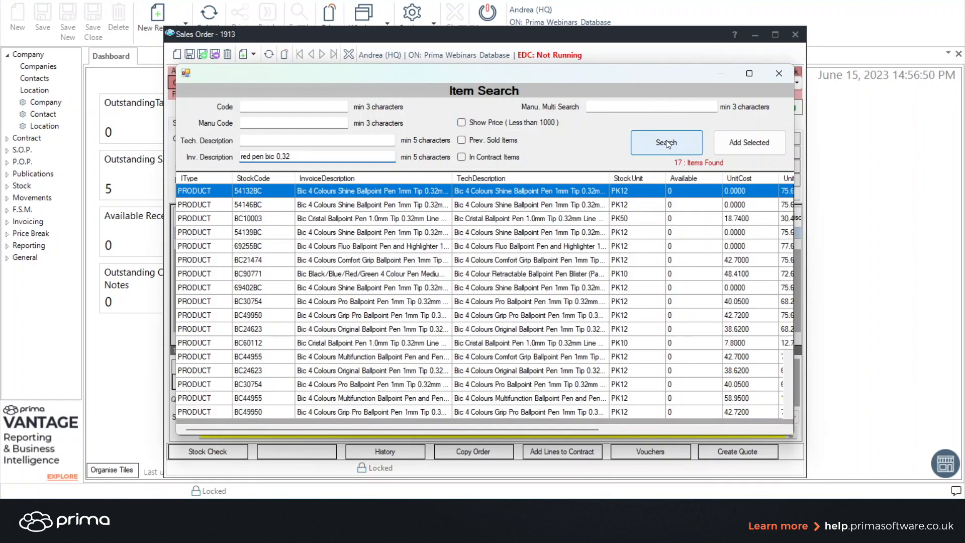
Add the BC21474 Bic 4 Colours pen and jump to its line details.
{"action": "left_click", "coordinate": [555, 261]}
{"action": "double_click", "coordinate": [554, 263]}
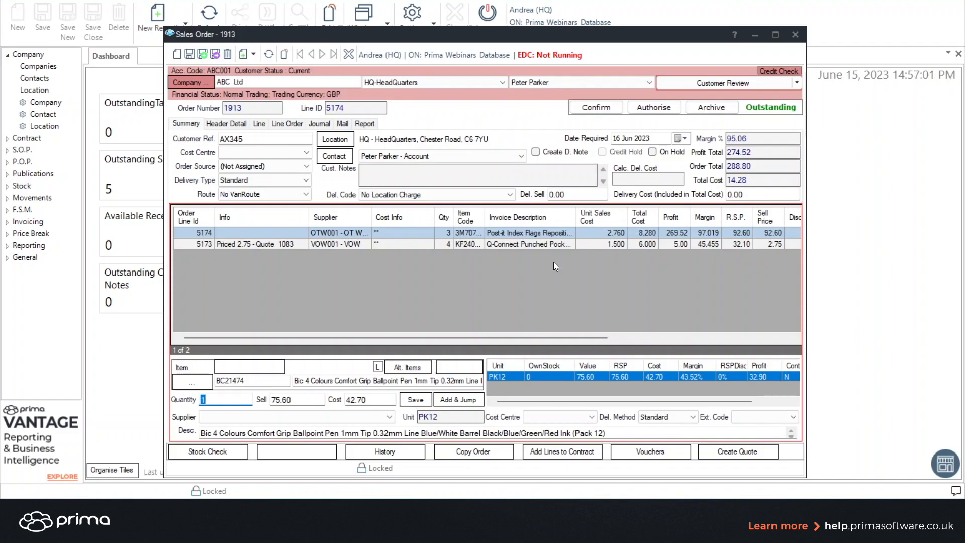
{"action": "left_click", "coordinate": [456, 400]}
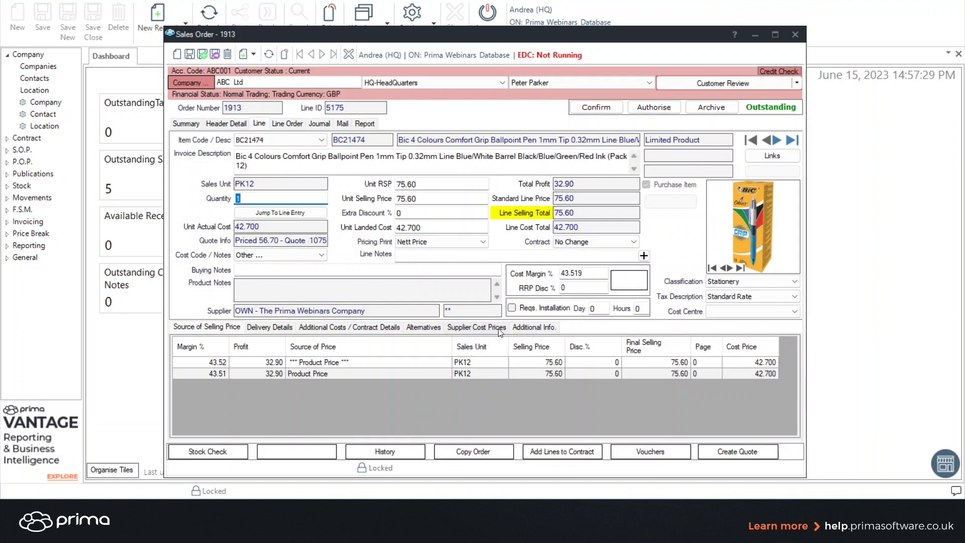
Set the line's cost margin to 25% and recalculate the price.
{"action": "left_click", "coordinate": [573, 274]}
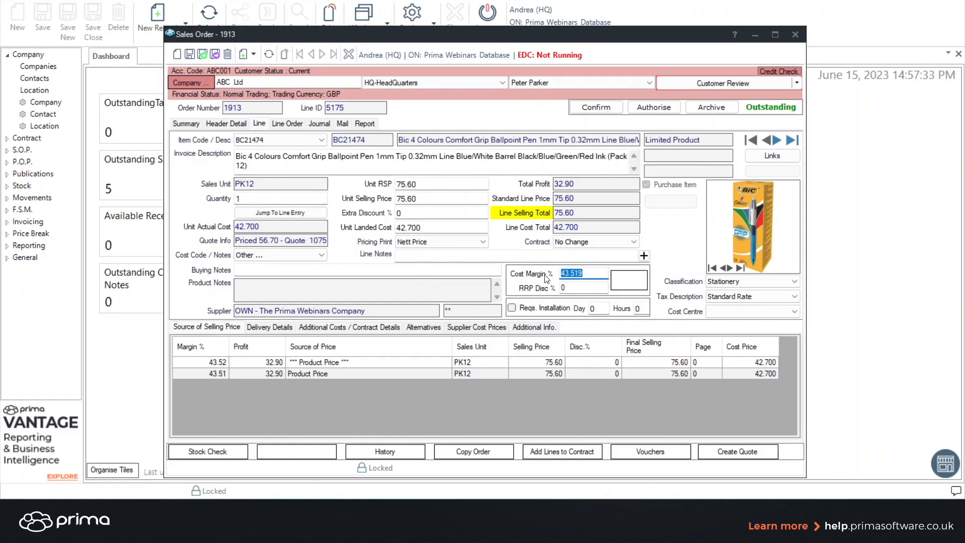
{"action": "type", "text": "25"}
{"action": "left_click", "coordinate": [627, 279]}
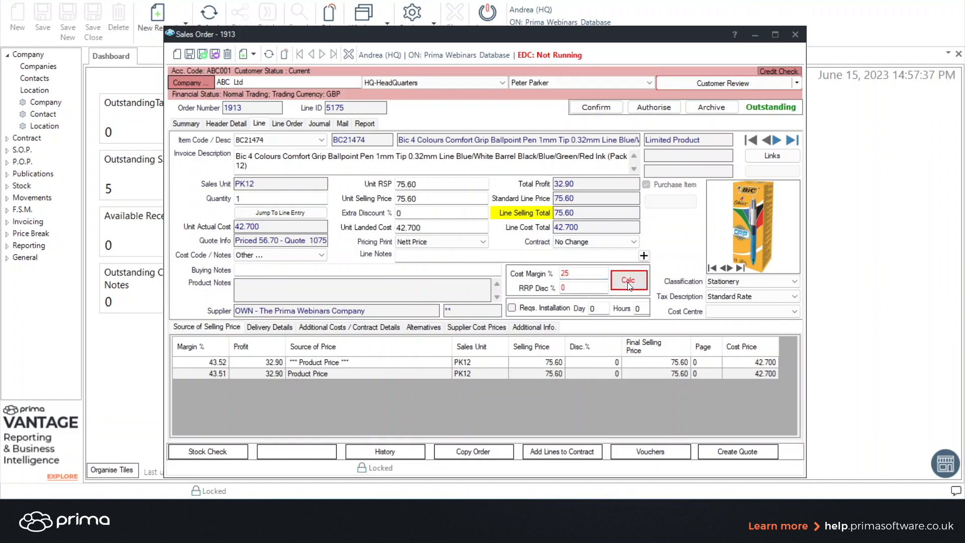
Examine the recalculated unit selling price and RRP discount.
{"action": "left_click", "coordinate": [426, 200]}
{"action": "left_click_drag", "start_coordinate": [425, 199], "coordinate": [388, 199]}
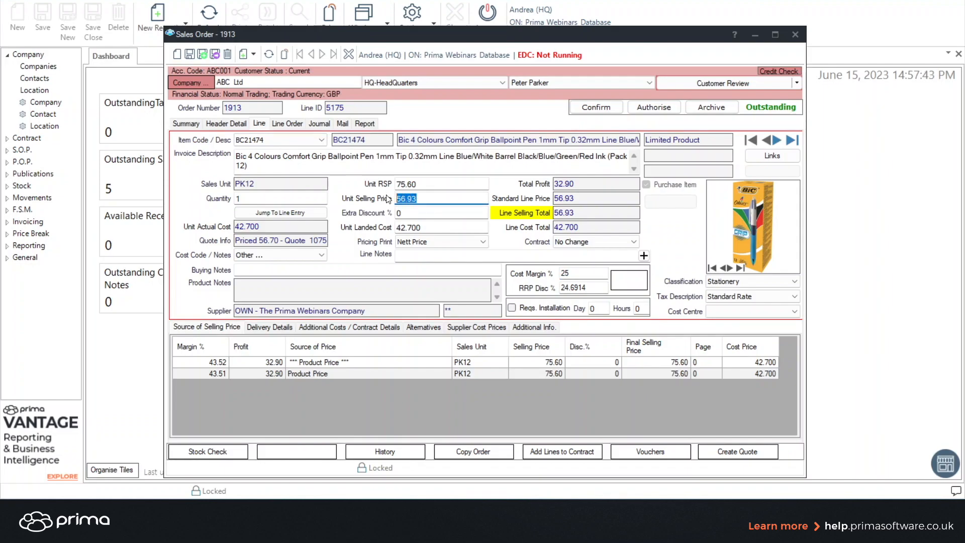
{"action": "left_click", "coordinate": [593, 286]}
{"action": "left_click_drag", "start_coordinate": [594, 287], "coordinate": [550, 290]}
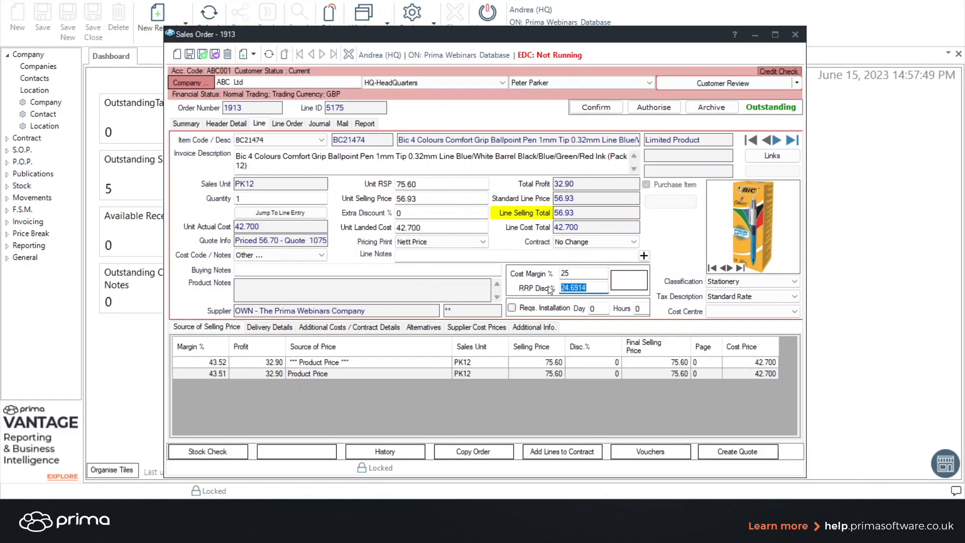
Return to the order lines and open the Post-it index flags line for editing.
{"action": "left_click", "coordinate": [285, 211]}
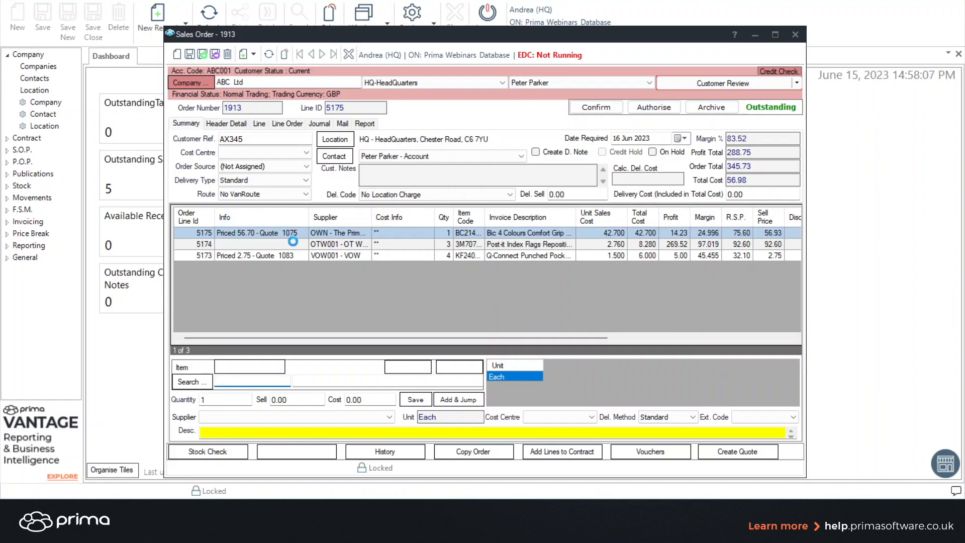
{"action": "double_click", "coordinate": [293, 233]}
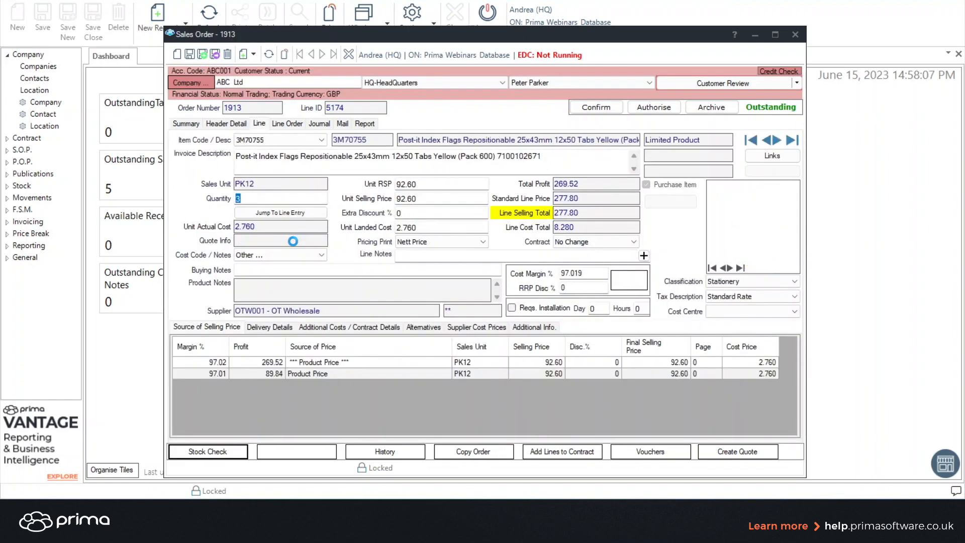
Delete the Post-it index flags line from the sales order.
{"action": "left_click", "coordinate": [228, 53]}
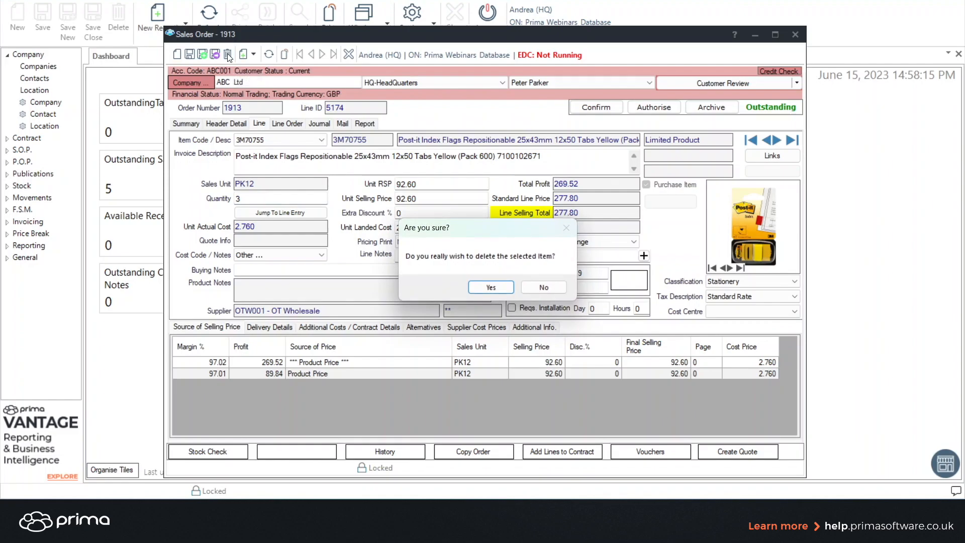
{"action": "left_click", "coordinate": [491, 287]}
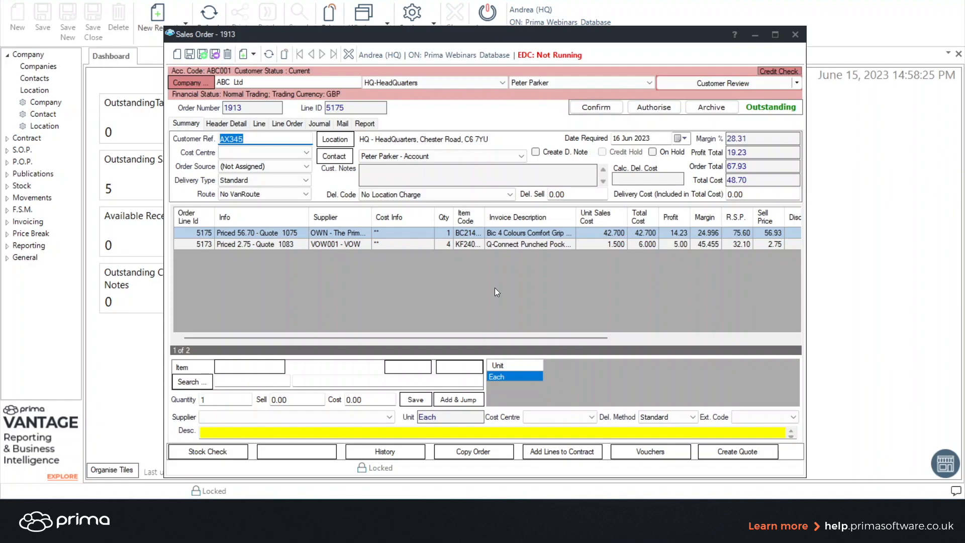
{"action": "left_click", "coordinate": [712, 107]}
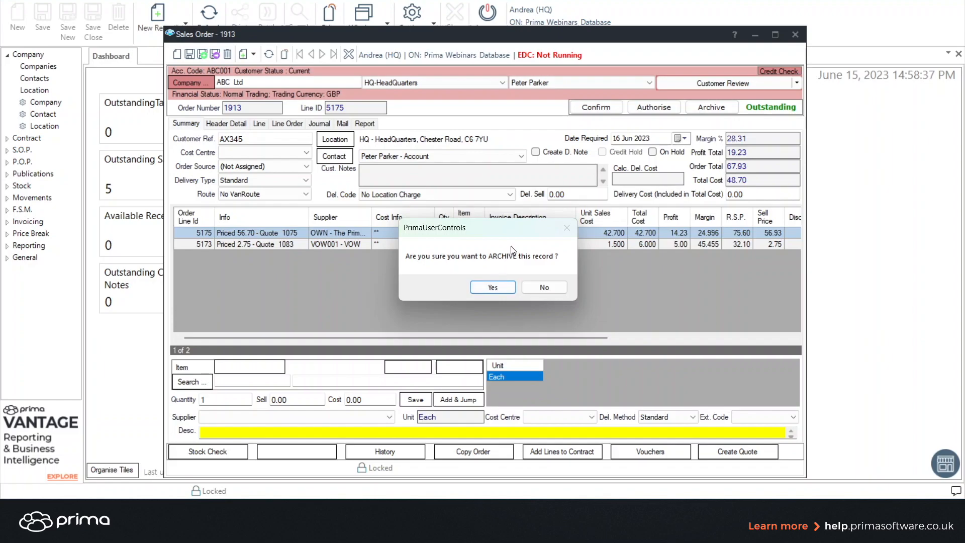
{"action": "left_click", "coordinate": [556, 288]}
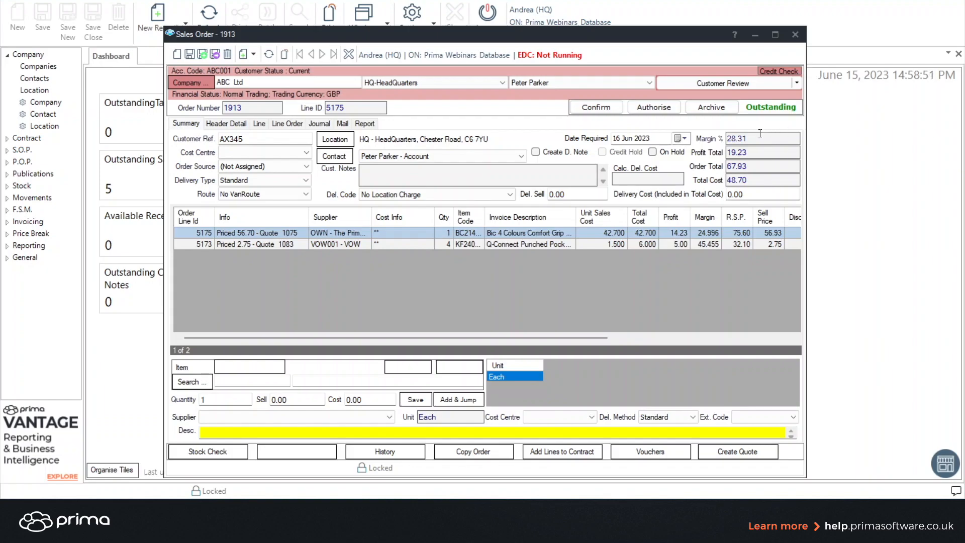
{"action": "left_click_drag", "start_coordinate": [756, 152], "coordinate": [724, 183]}
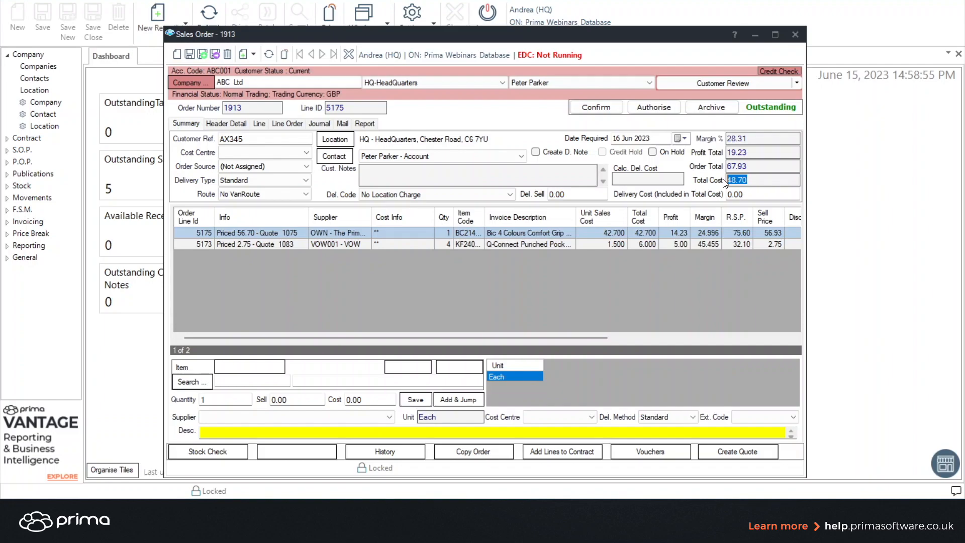
Set the order source to Phone and save the sales order.
{"action": "left_click", "coordinate": [307, 170]}
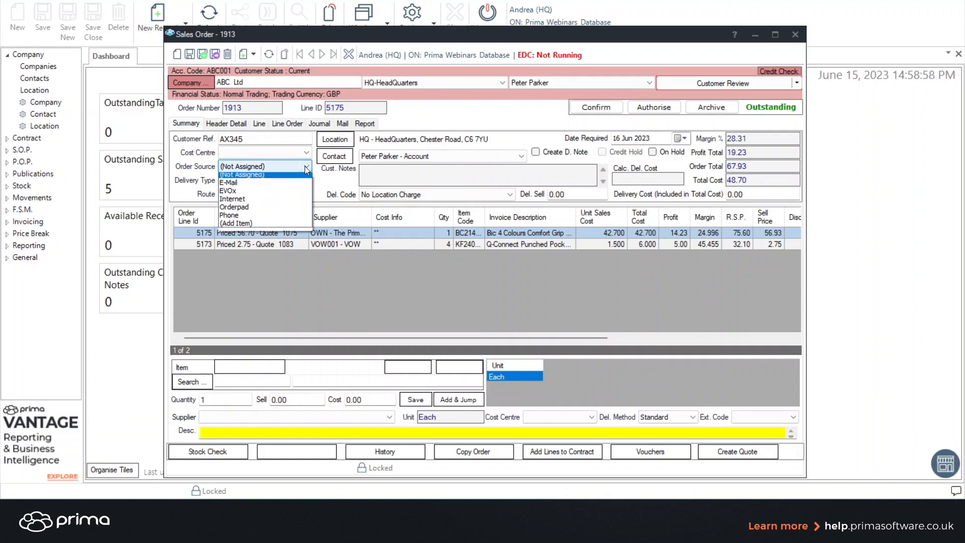
{"action": "left_click", "coordinate": [268, 219]}
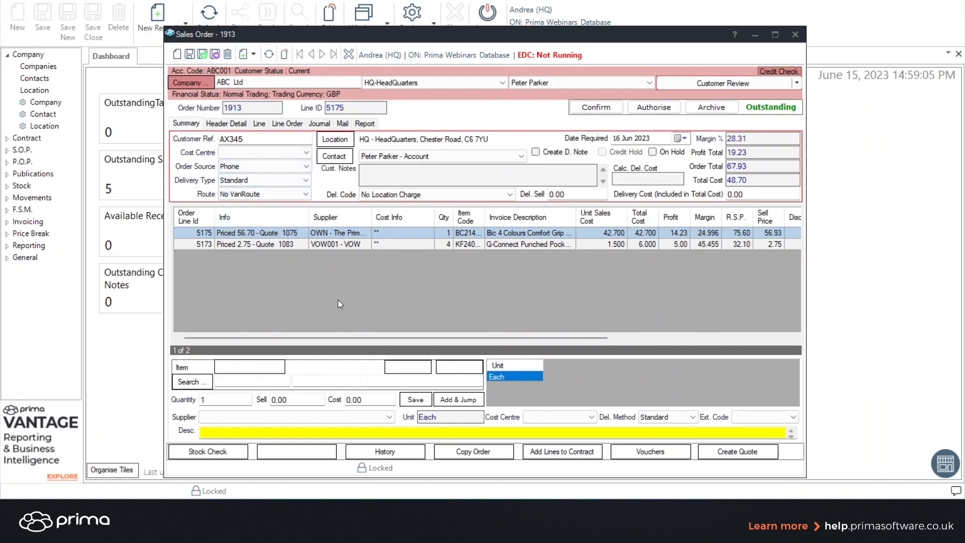
{"action": "key", "text": "ctrl+s"}
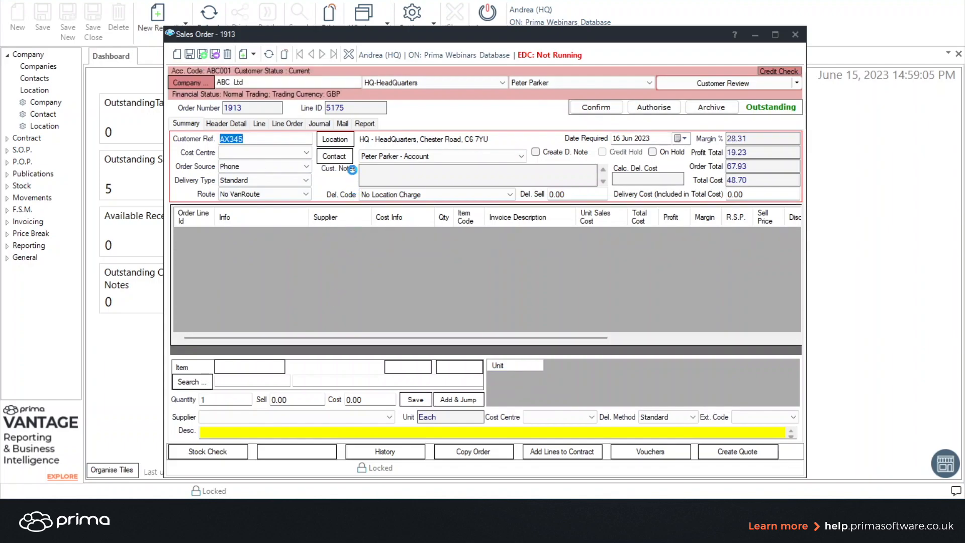
Change the order's delivery location to the LIVERPOOL - Liverpool Depot, North Street, Bootle address.
{"action": "left_click", "coordinate": [335, 139]}
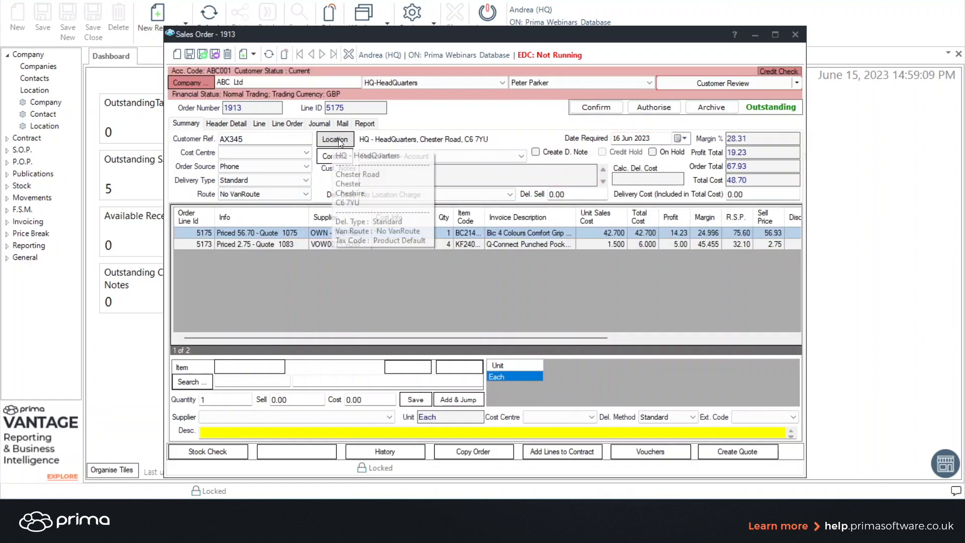
{"action": "key", "text": "Escape"}
{"action": "left_click", "coordinate": [334, 139]}
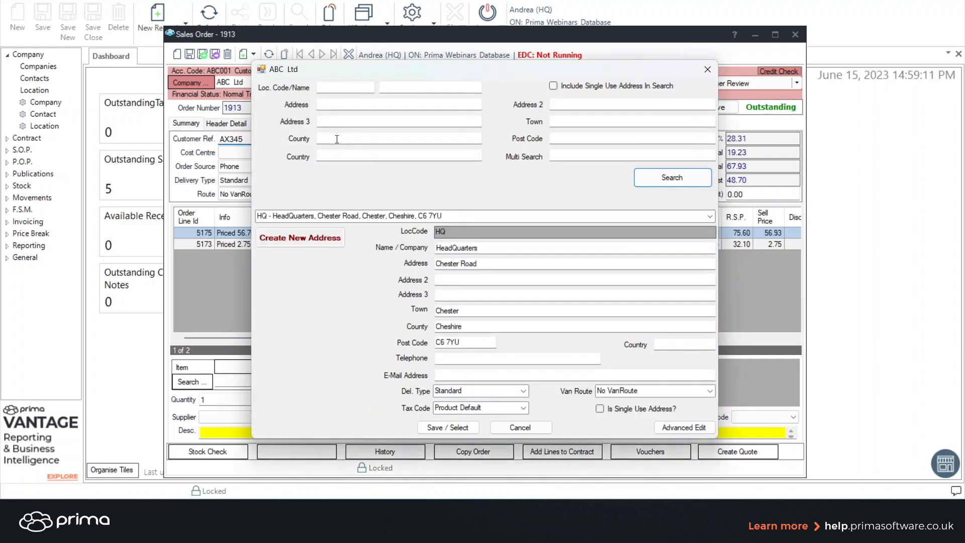
{"action": "left_click", "coordinate": [713, 215]}
{"action": "left_click", "coordinate": [671, 234]}
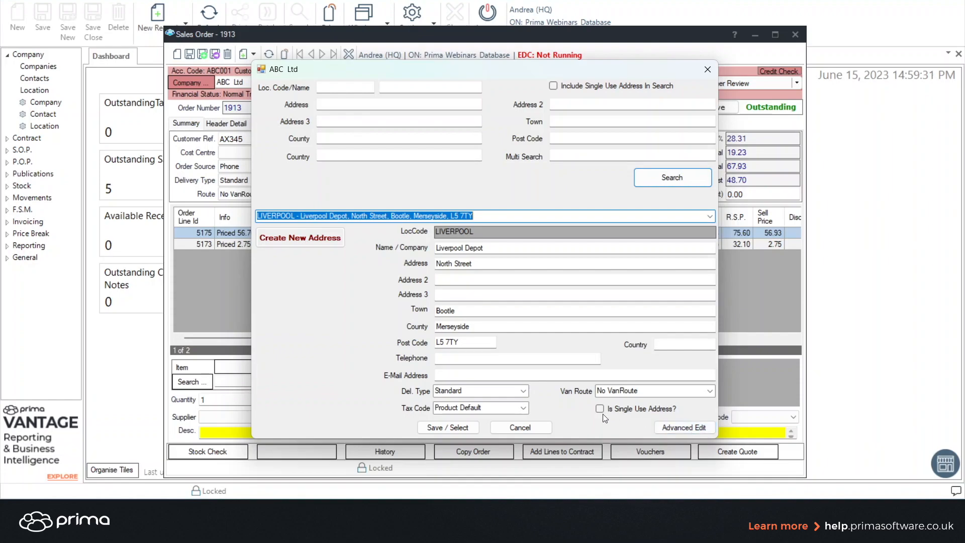
{"action": "left_click", "coordinate": [447, 426]}
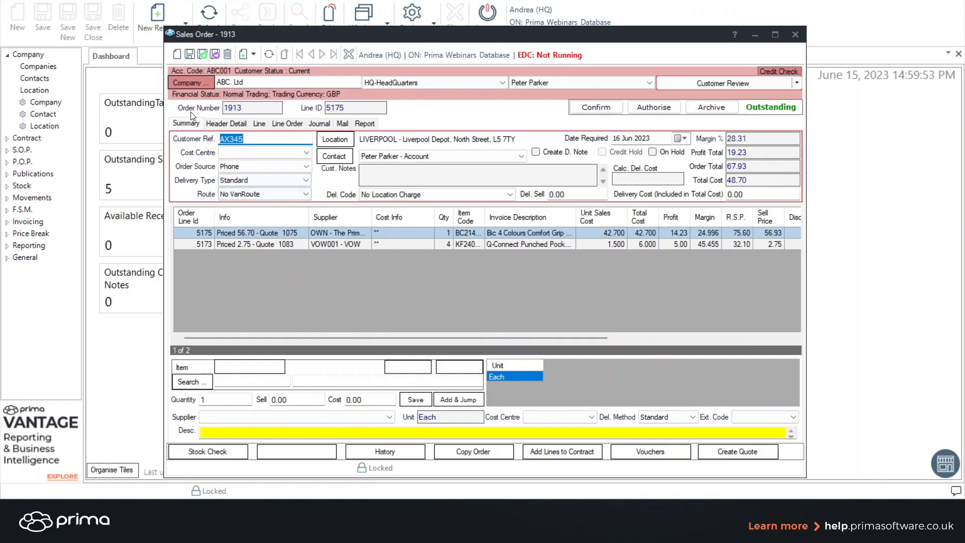
Save the order, then authorise it using Standard Authorisation in the back-to-back purchasing dialog.
{"action": "left_click", "coordinate": [190, 53]}
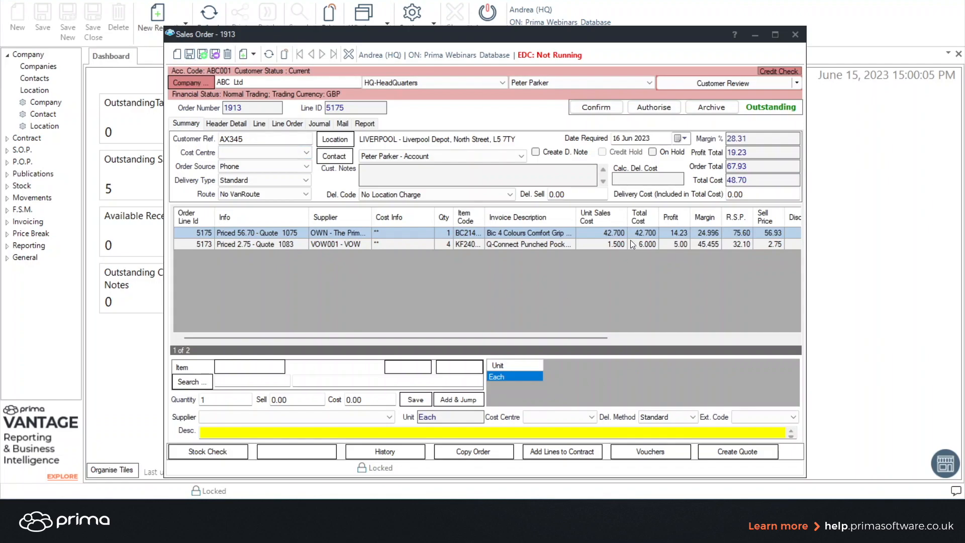
{"action": "left_click", "coordinate": [653, 107]}
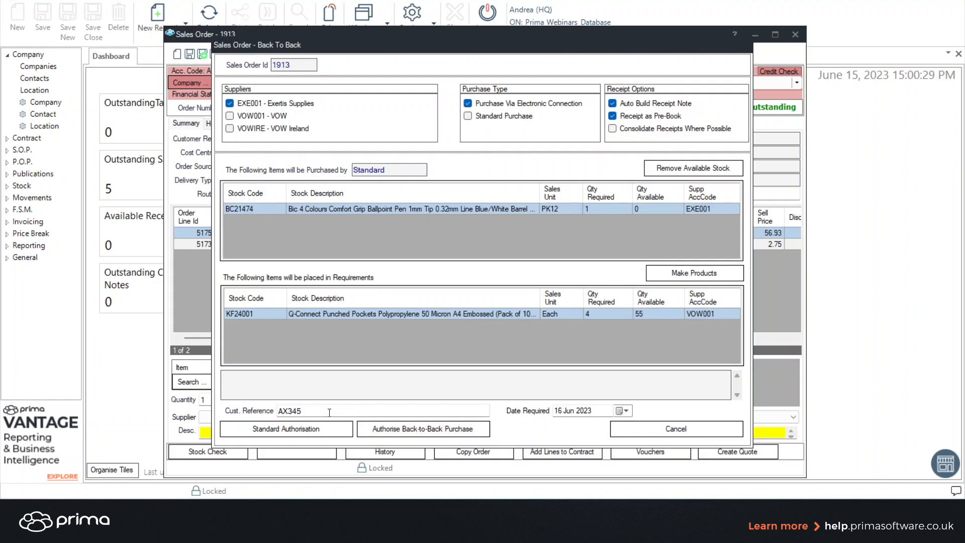
{"action": "left_click", "coordinate": [296, 431]}
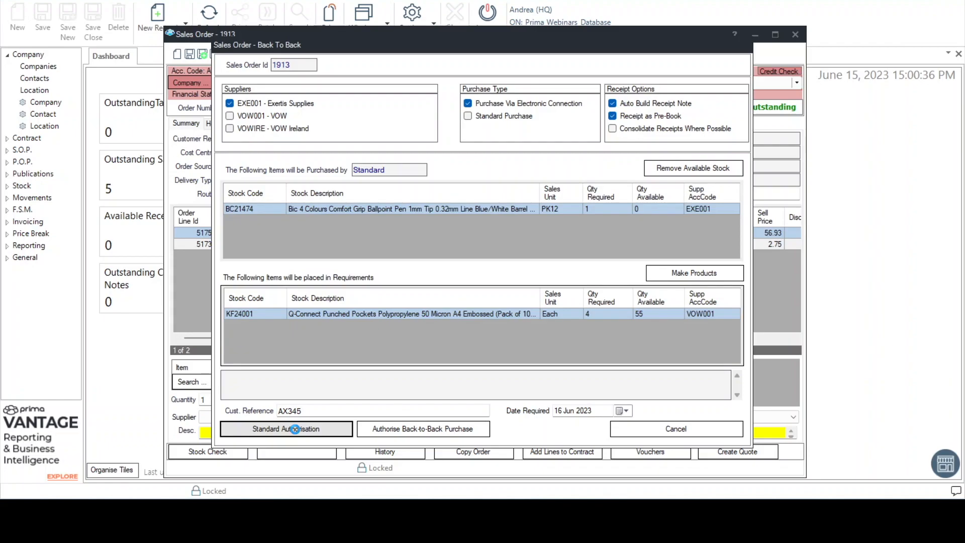